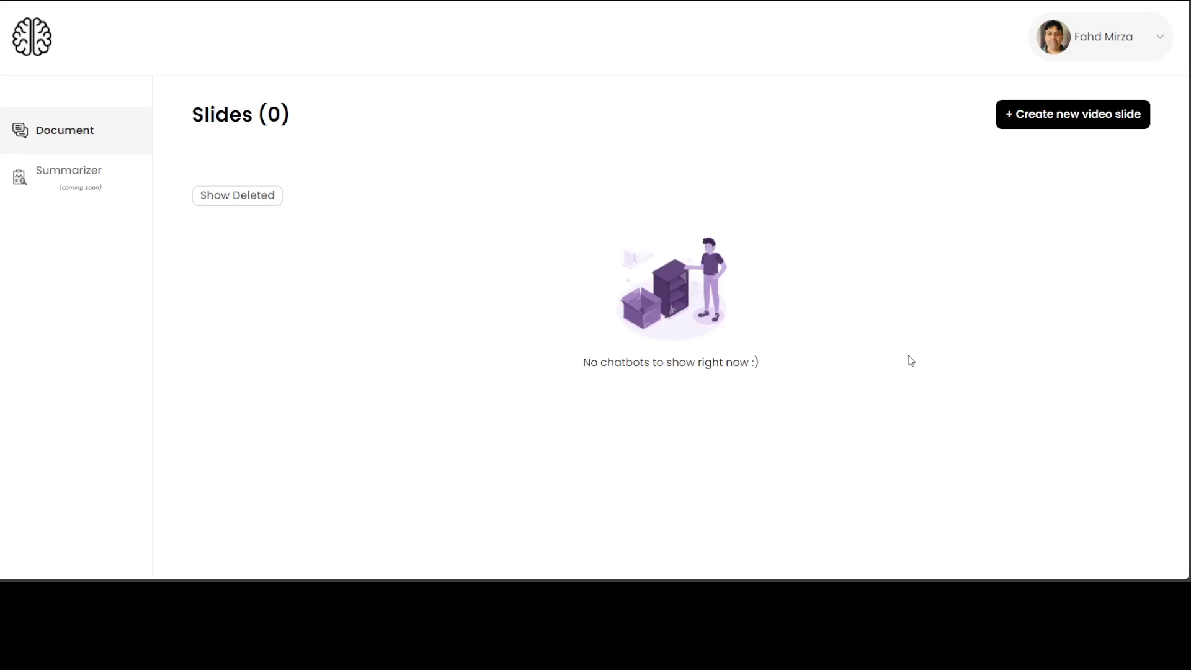
Create a video slide named 'My Biodata', described 'personal info', using the 'Explain with many simple examples' prompt.
left_click(1042, 116)
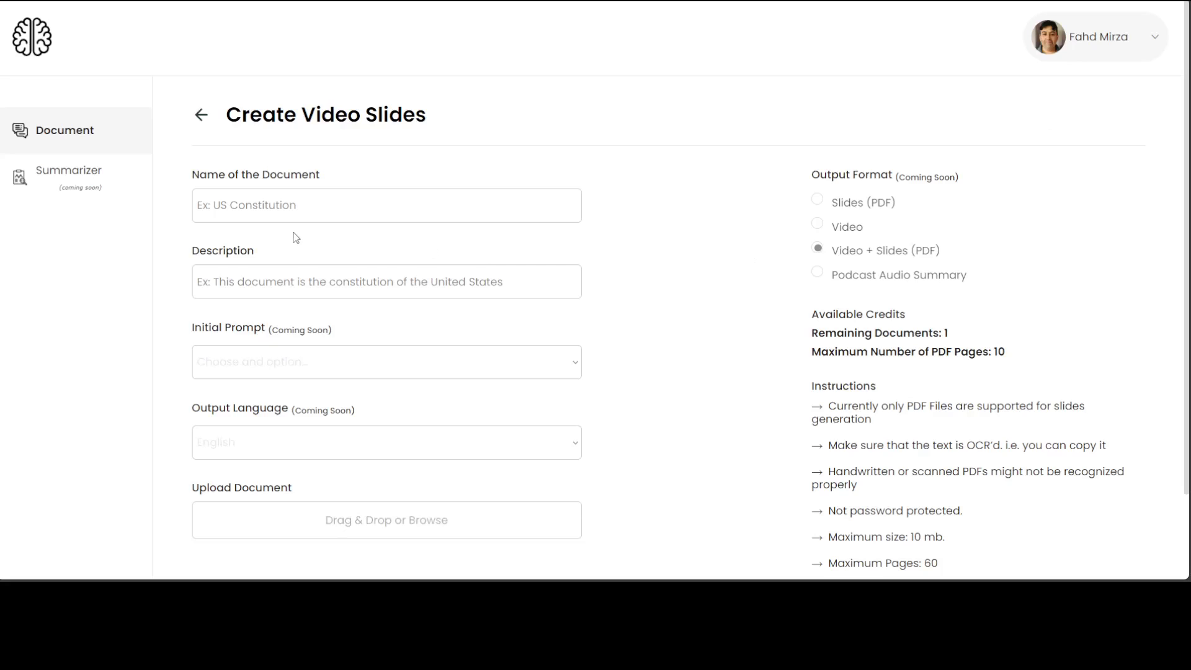
scroll(298, 232, "down", 1)
left_click(292, 118)
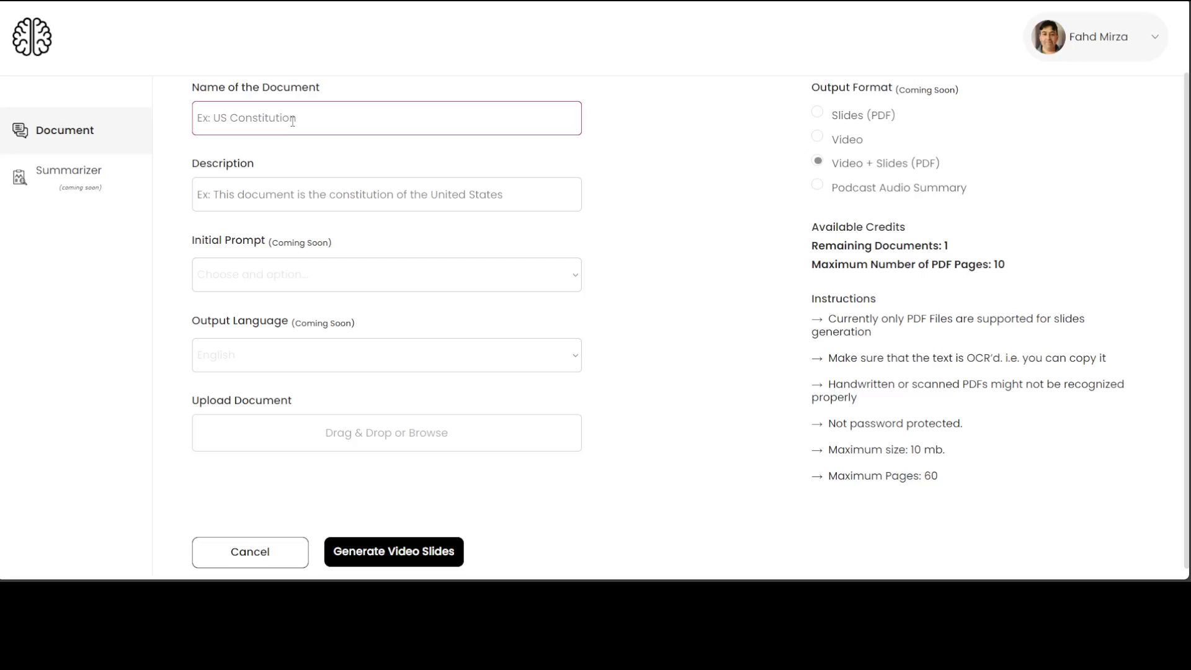
type("My Biodta")
key("BackSpace")
key("BackSpace")
key("BackSpace")
type("data")
left_click(299, 205)
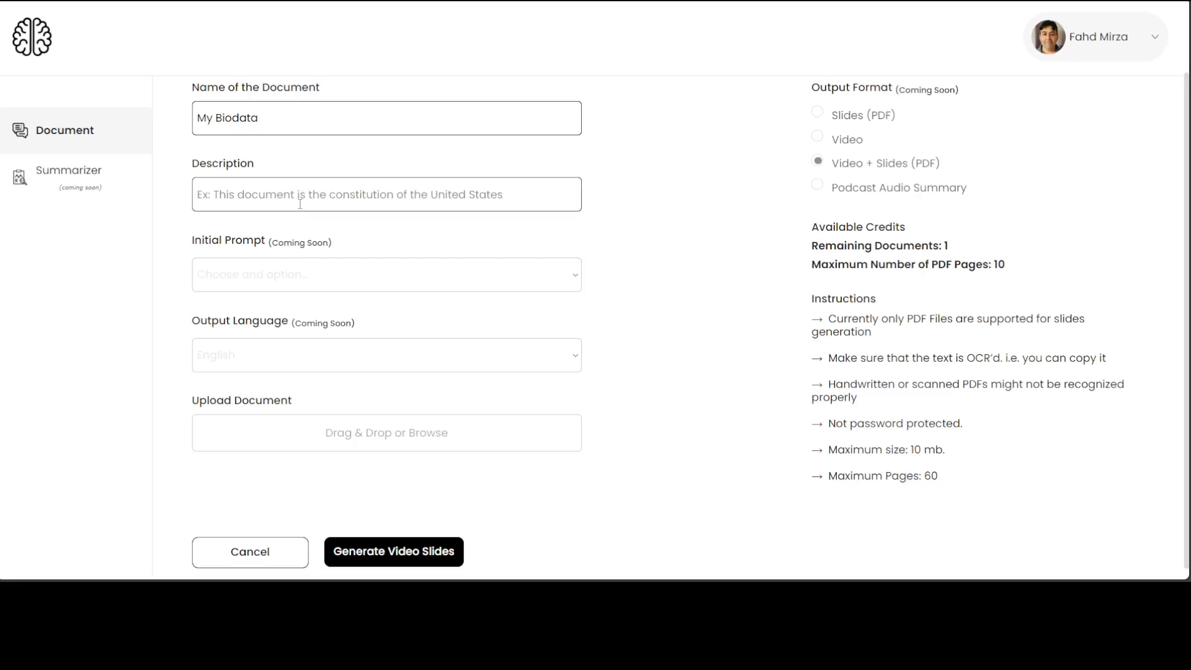
type("personal in")
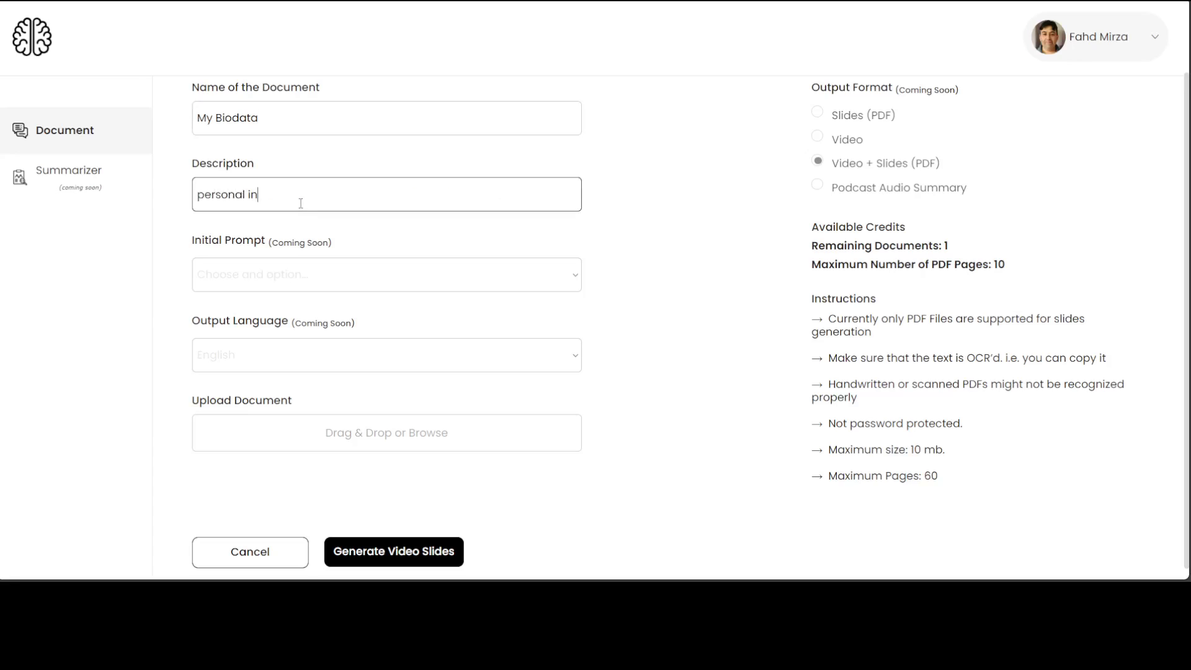
type("fo")
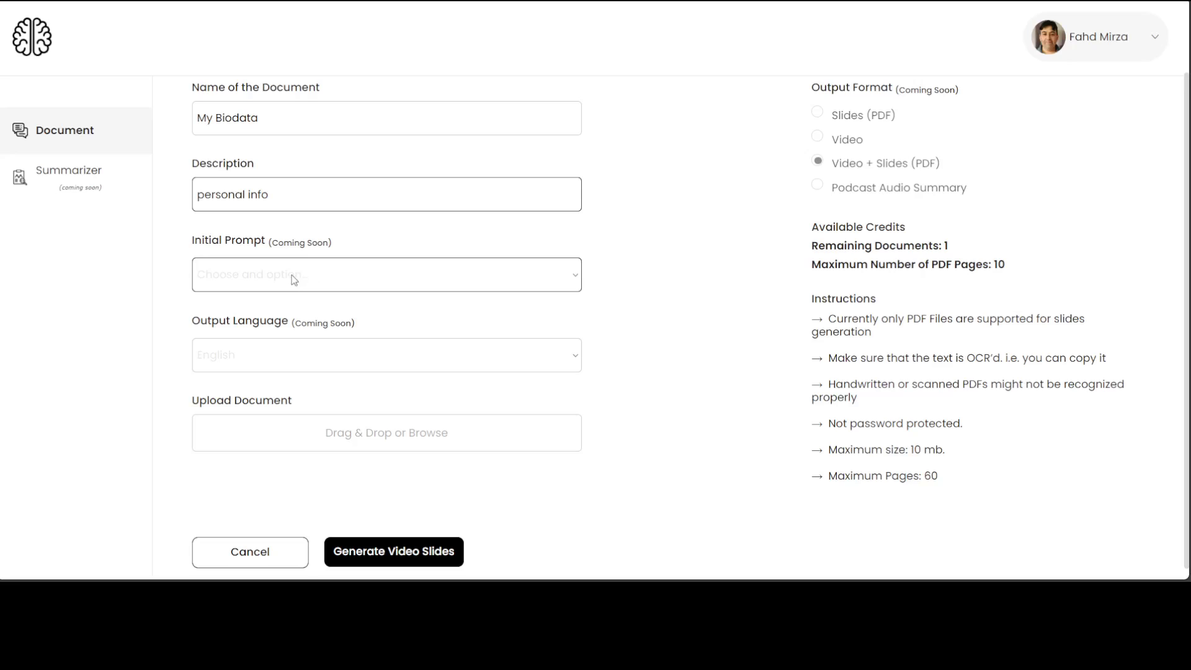
left_click(291, 277)
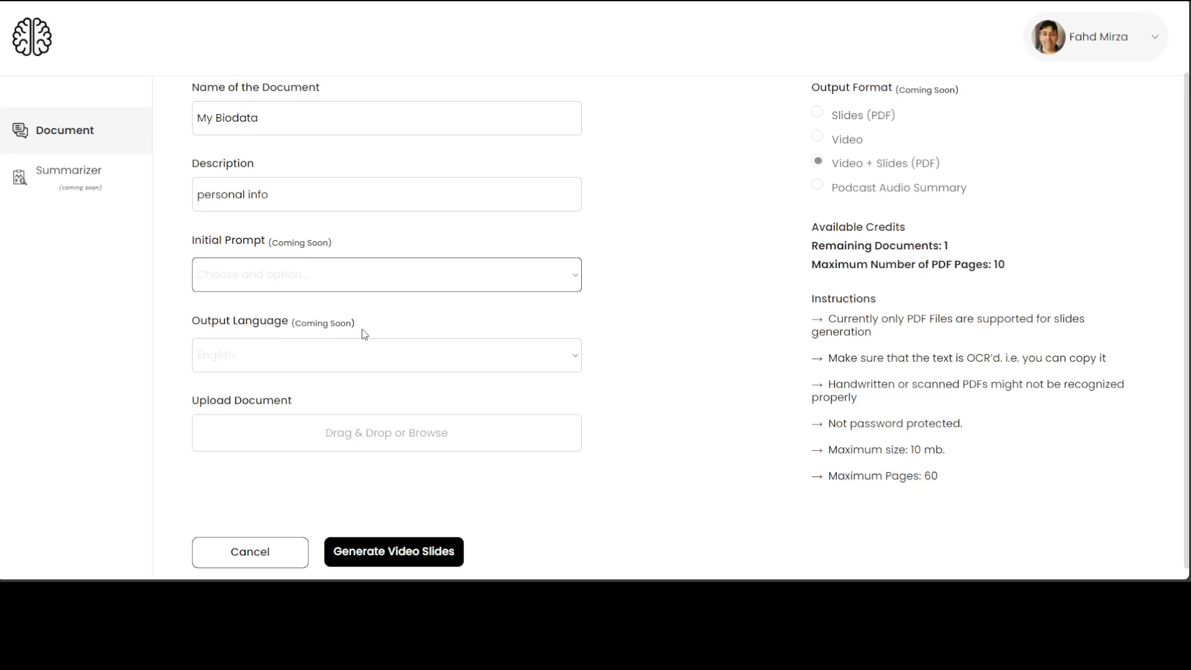
left_click(328, 353)
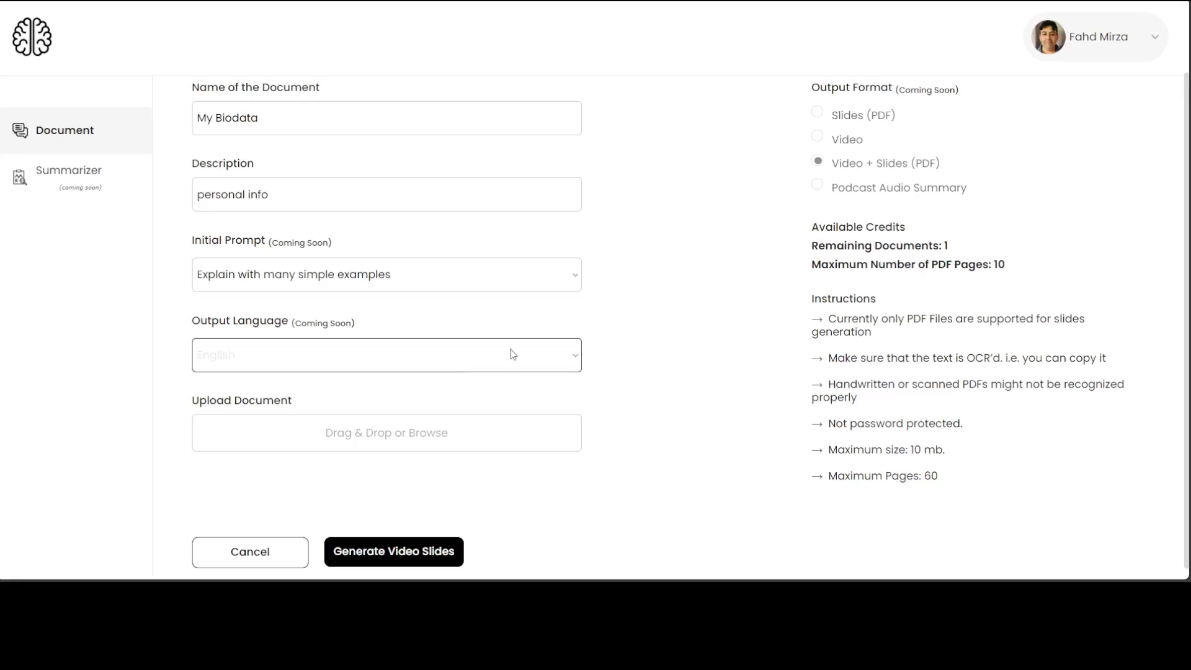
scroll(418, 344, "down", 1)
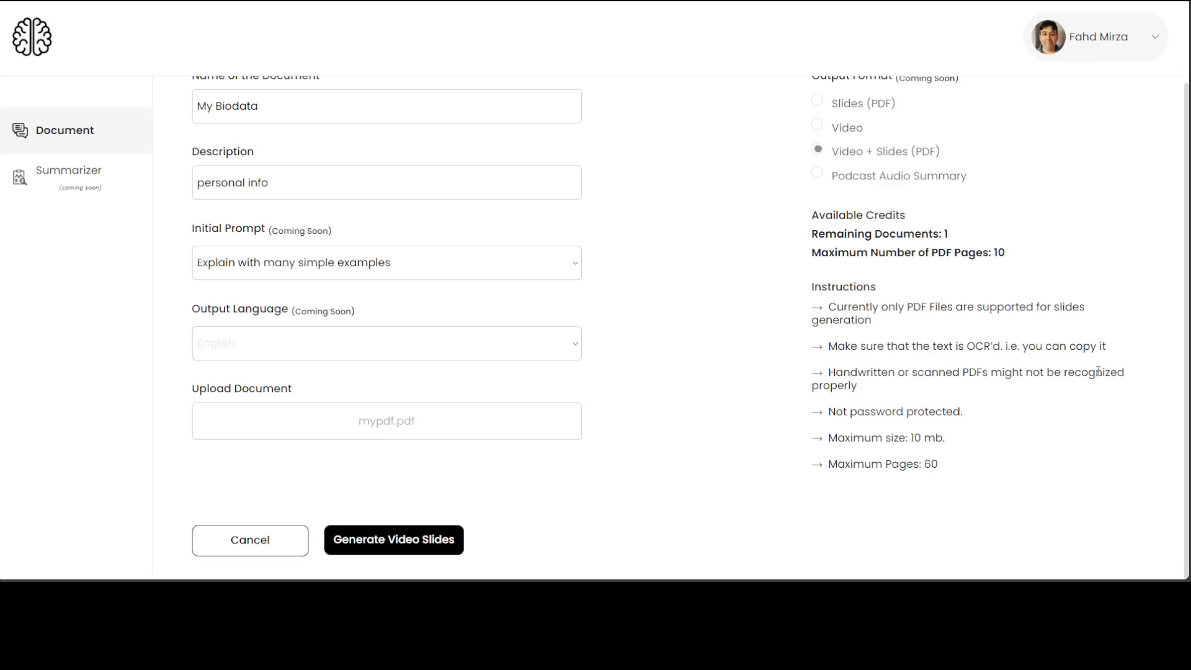
scroll(1108, 371, "up", 1)
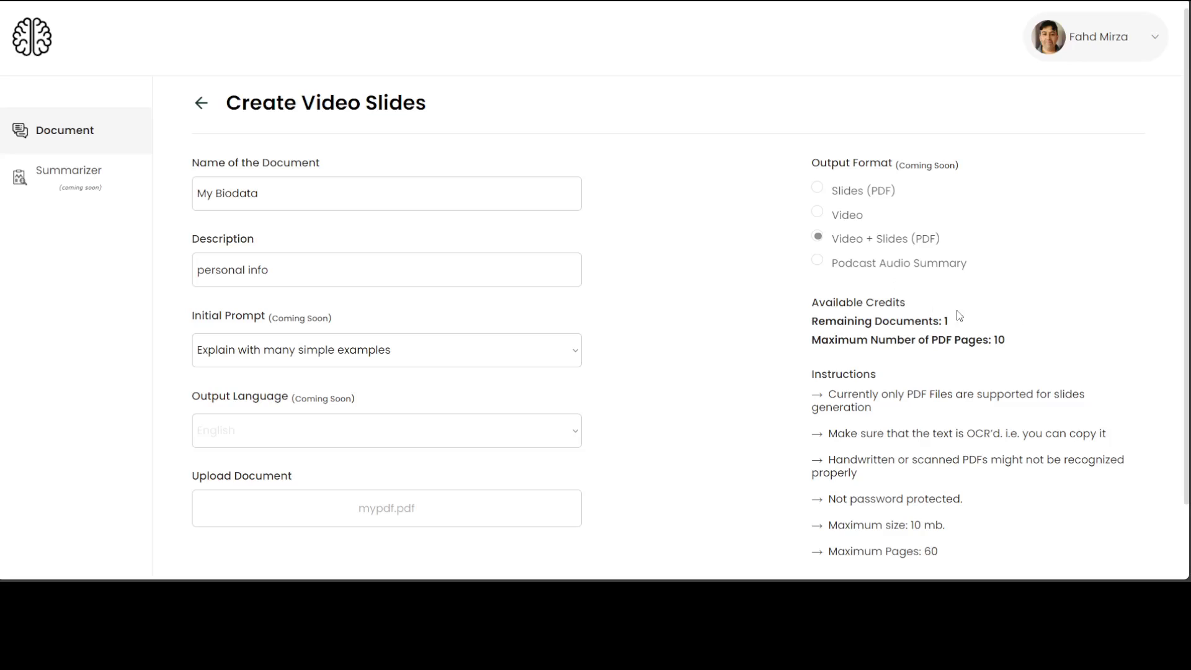
scroll(839, 302, "down", 2)
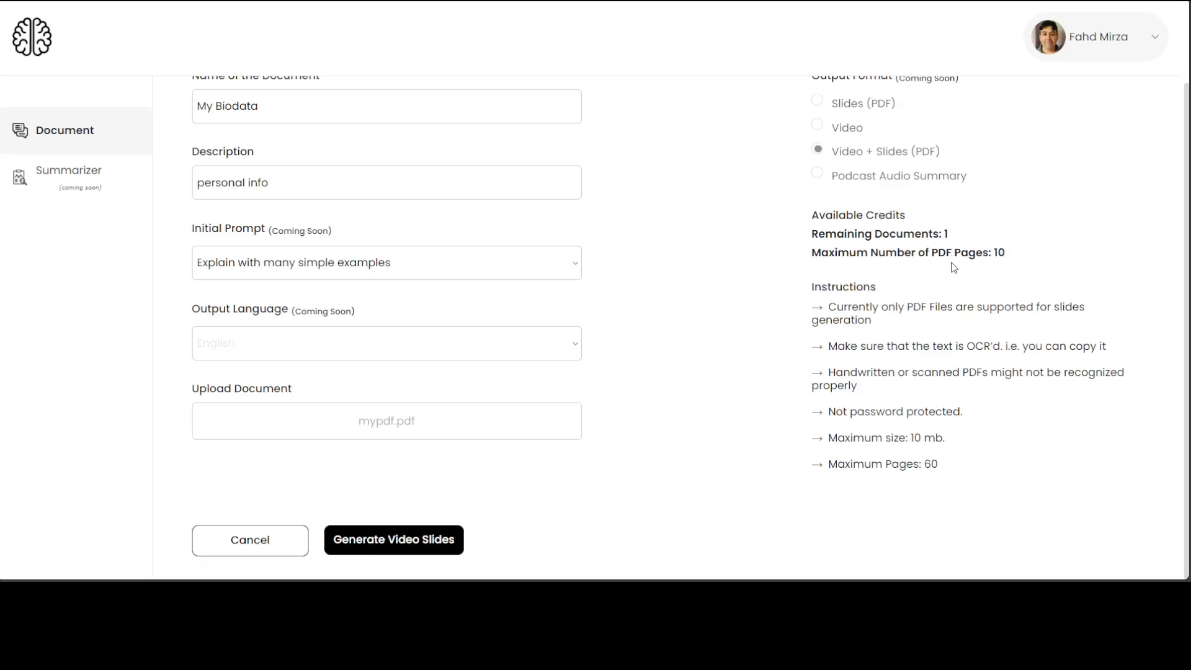
Start generating the My Biodata video slides.
left_click(392, 550)
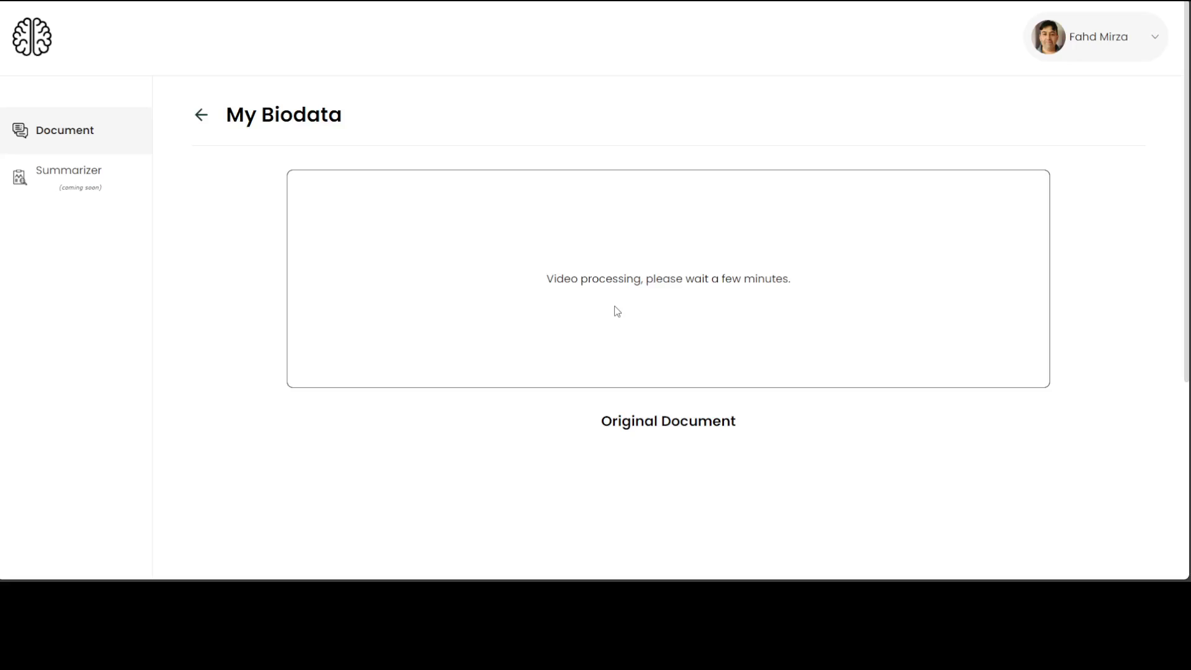
scroll(306, 410, "down", 3)
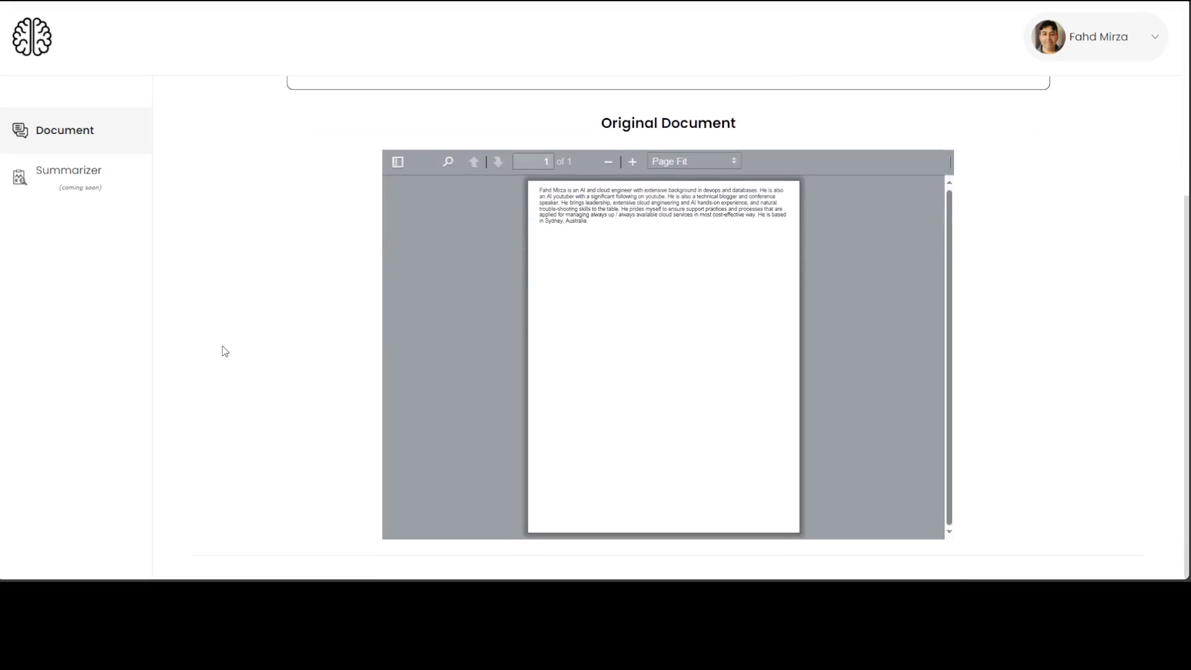
scroll(259, 347, "up", 3)
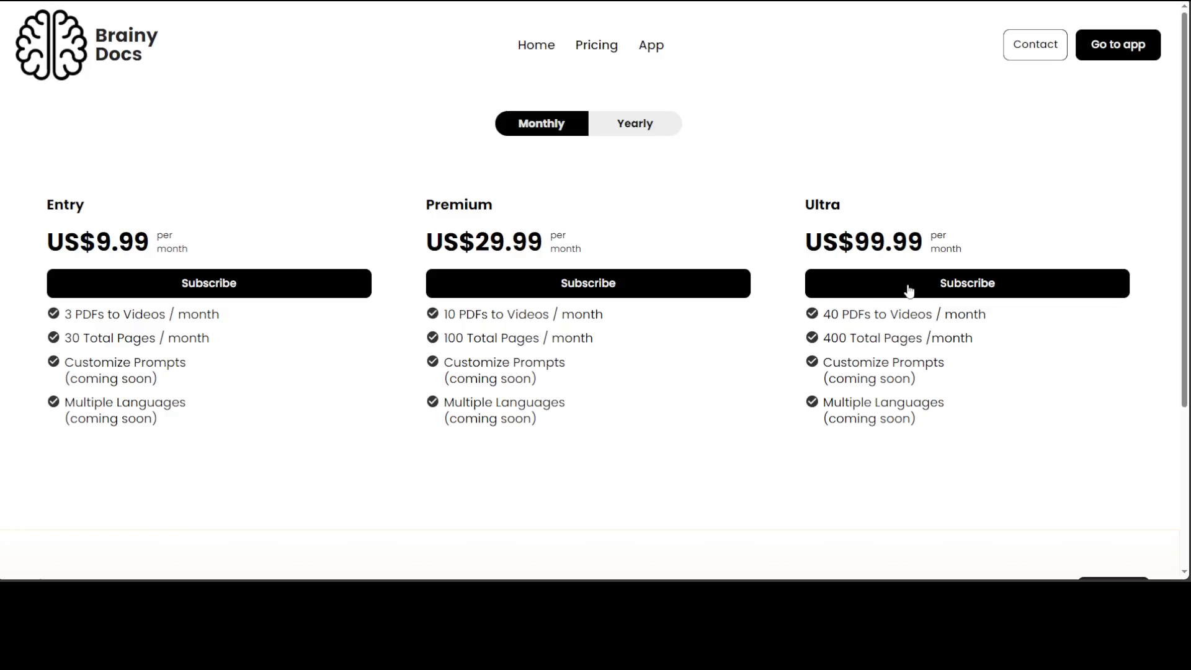
left_click(620, 128)
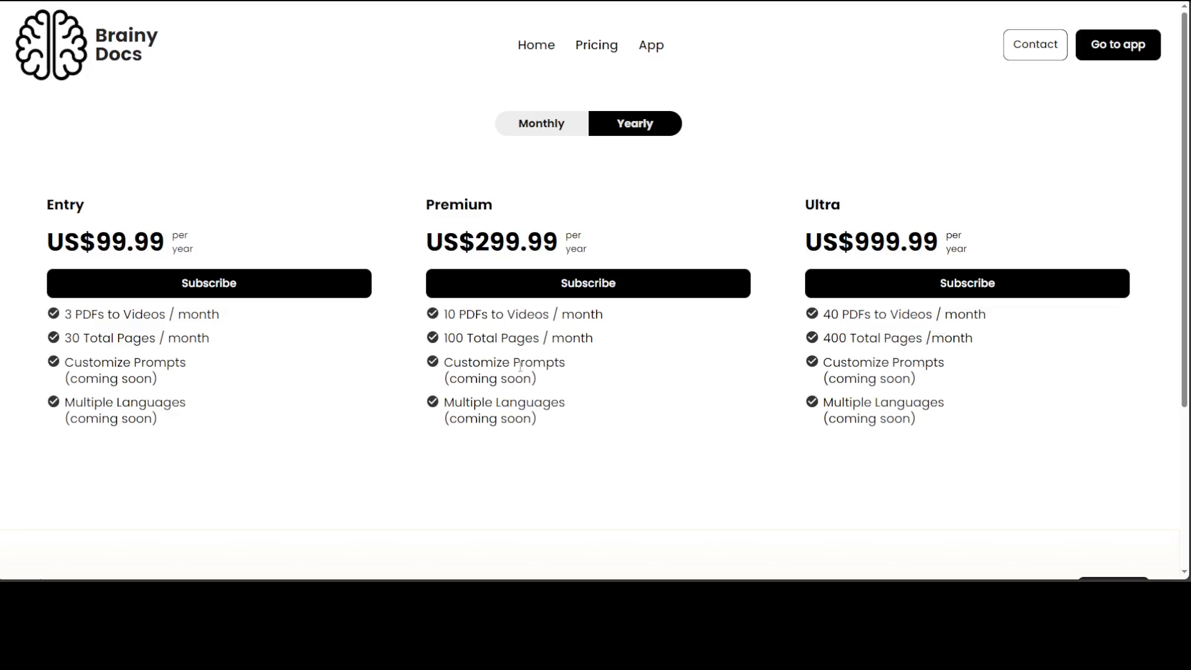
left_click(541, 136)
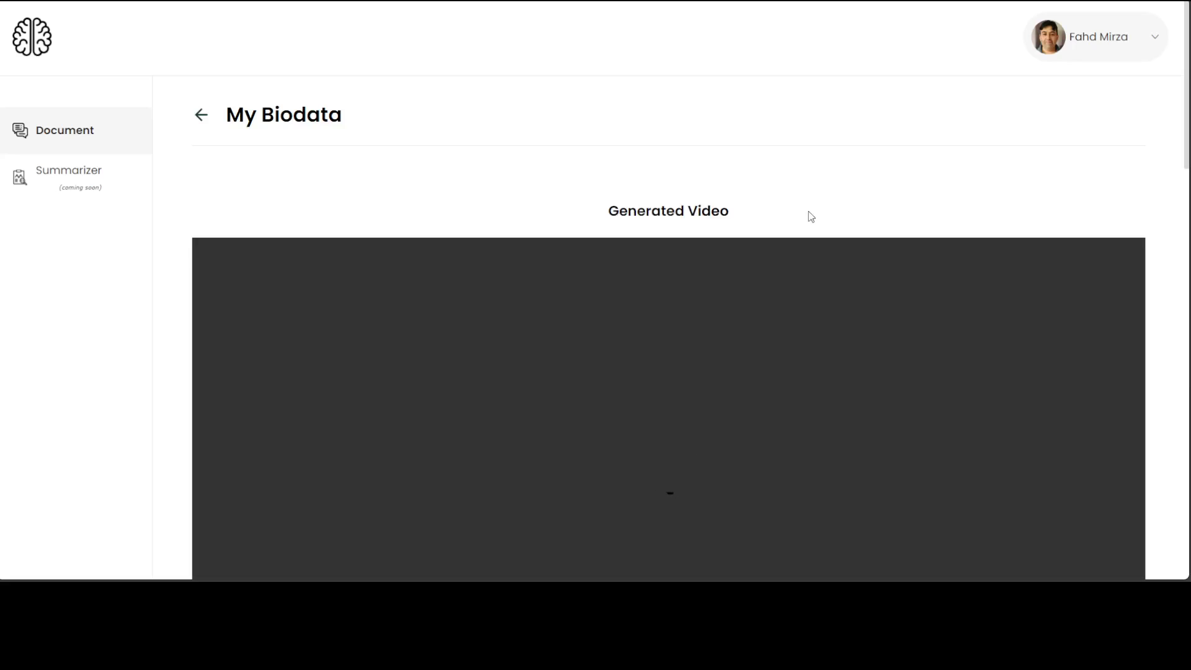
scroll(93, 331, "down", 1)
scroll(93, 336, "down", 2)
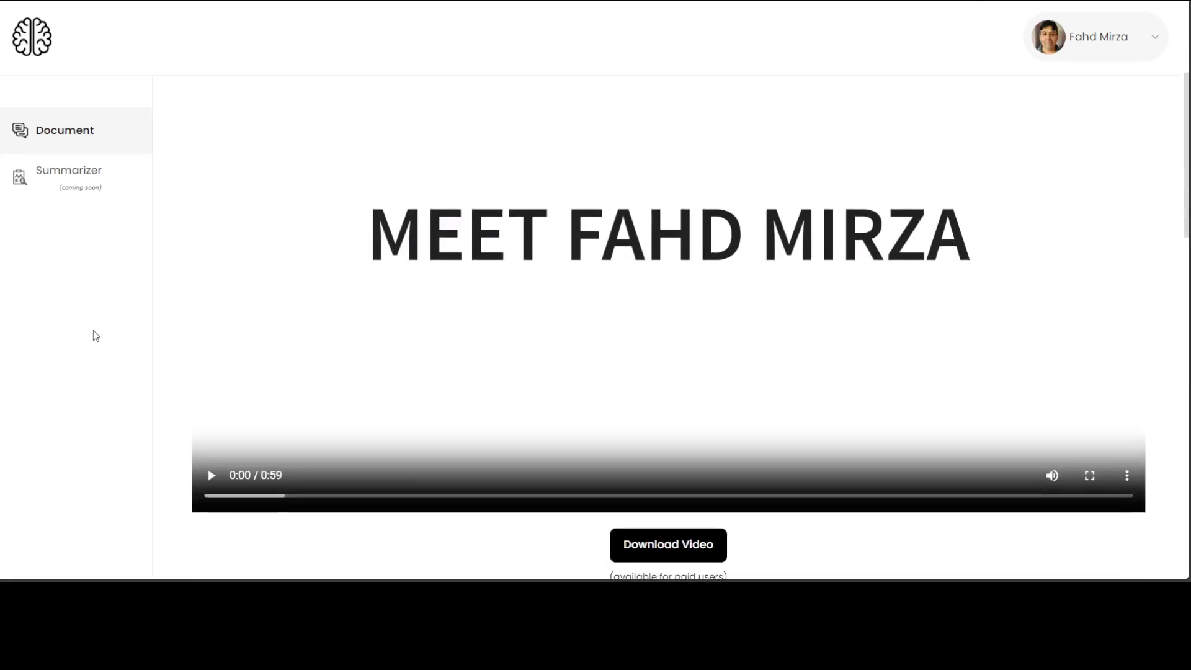
scroll(98, 322, "up", 2)
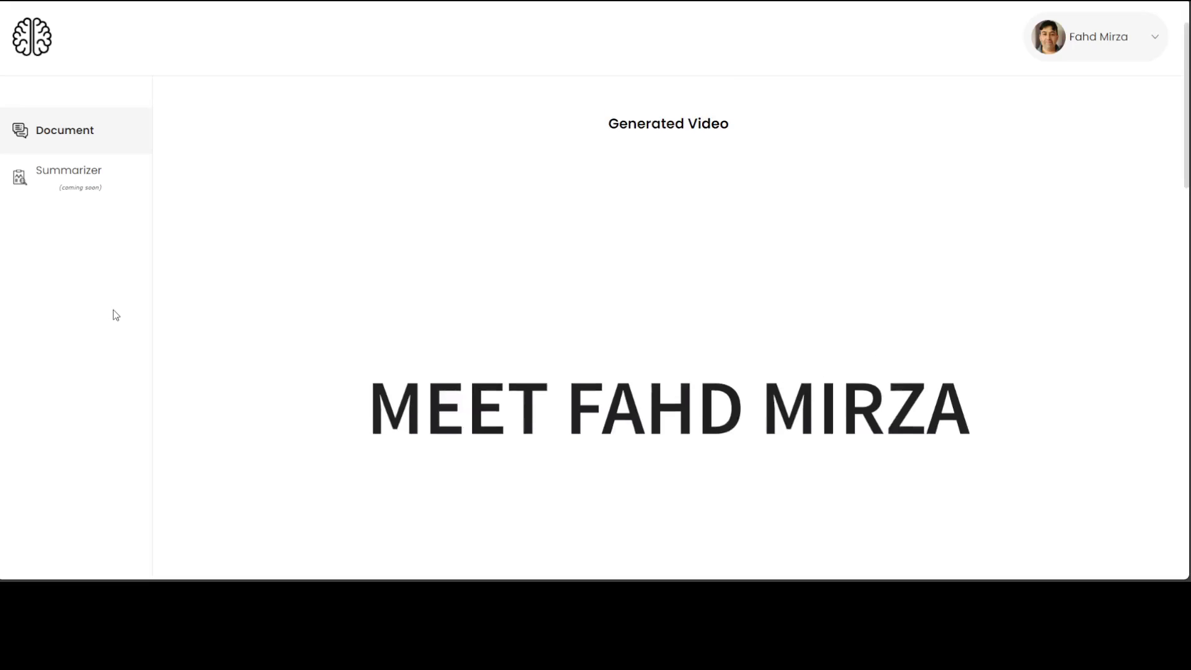
scroll(186, 317, "down", 3)
scroll(191, 322, "up", 3)
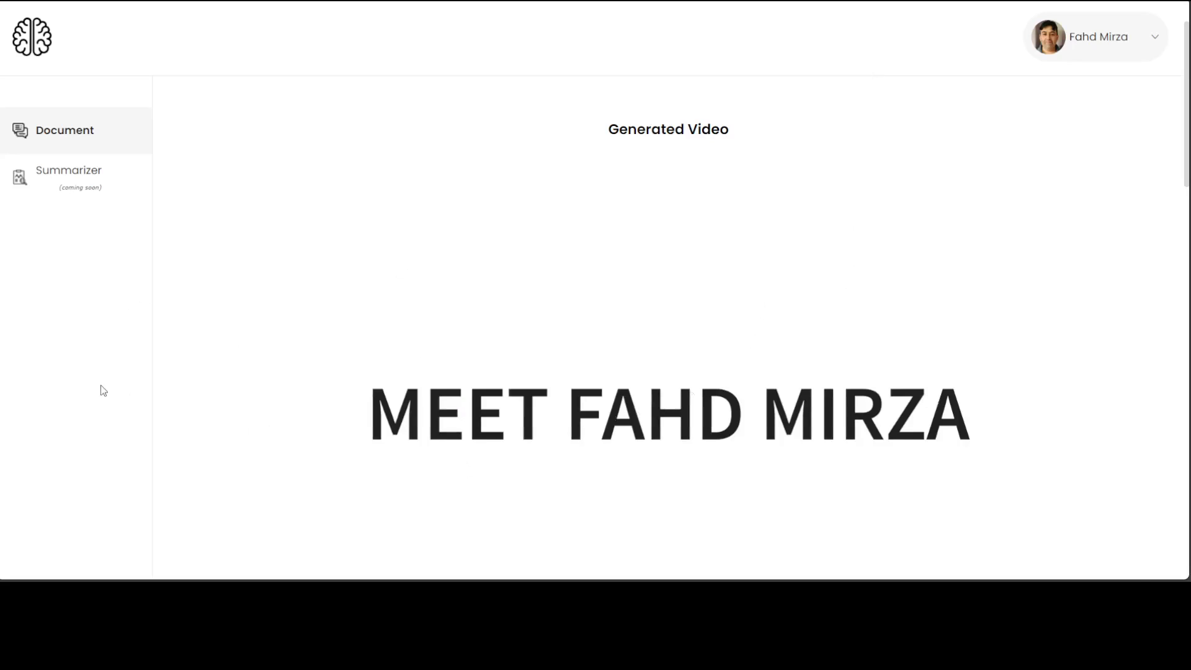
scroll(100, 386, "down", 2)
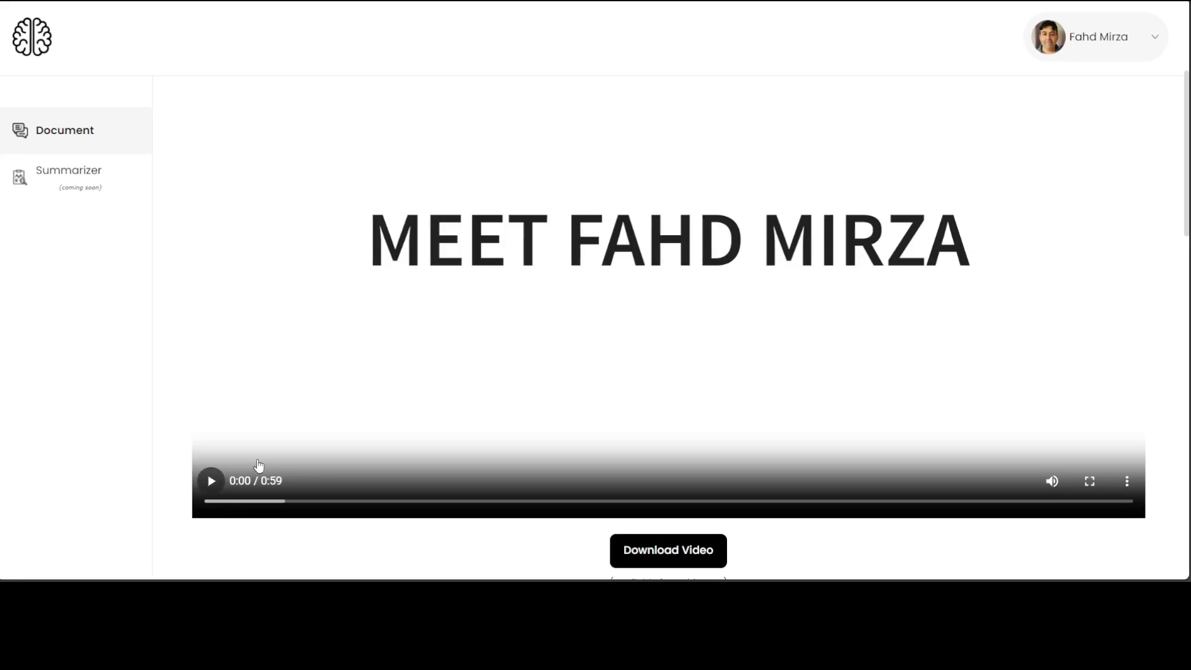
Play the biodata video, pausing and resuming several times, until it reaches 0:50.
left_click(209, 483)
left_click(210, 484)
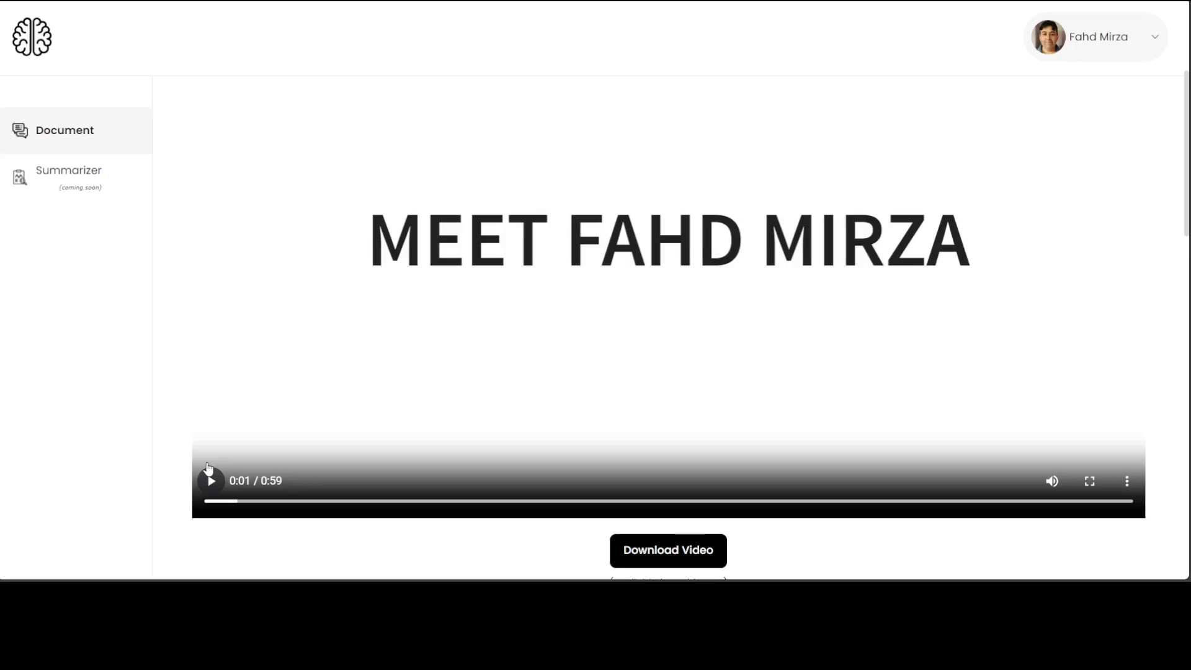
left_click(210, 481)
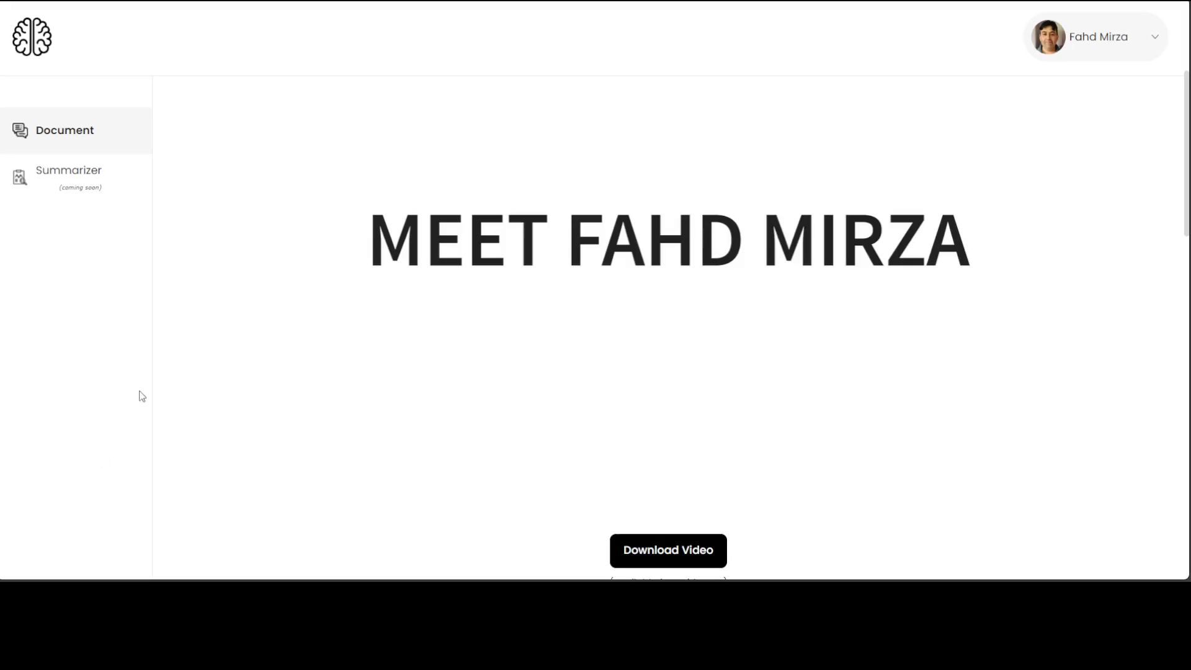
key("space")
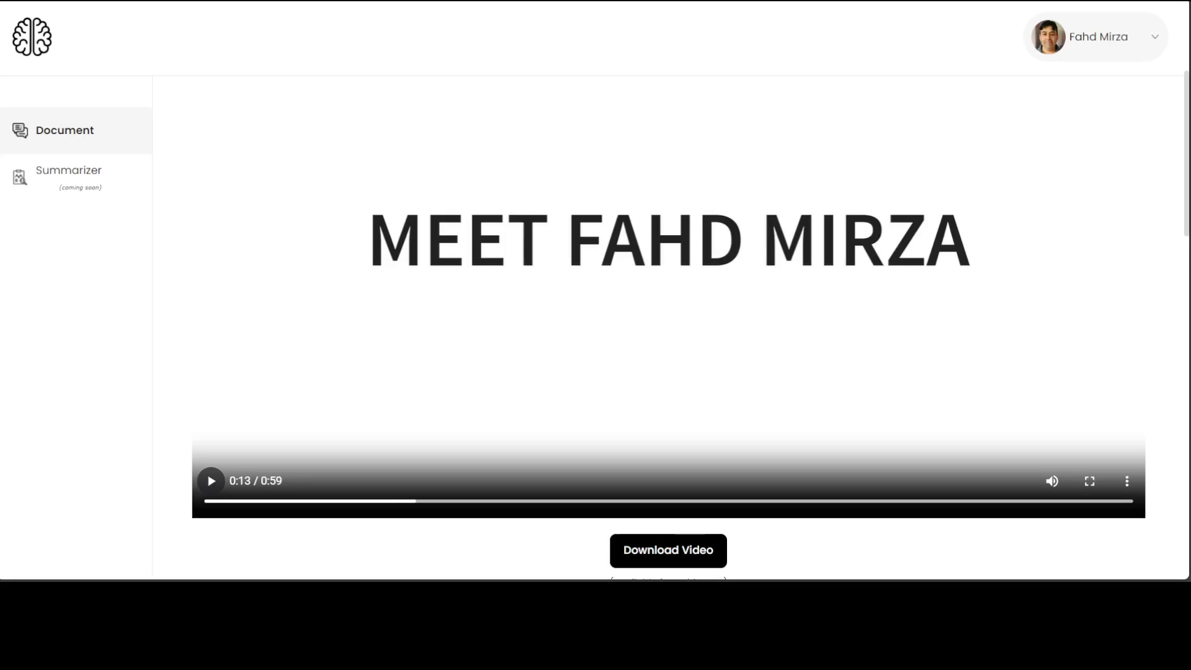
left_click(210, 483)
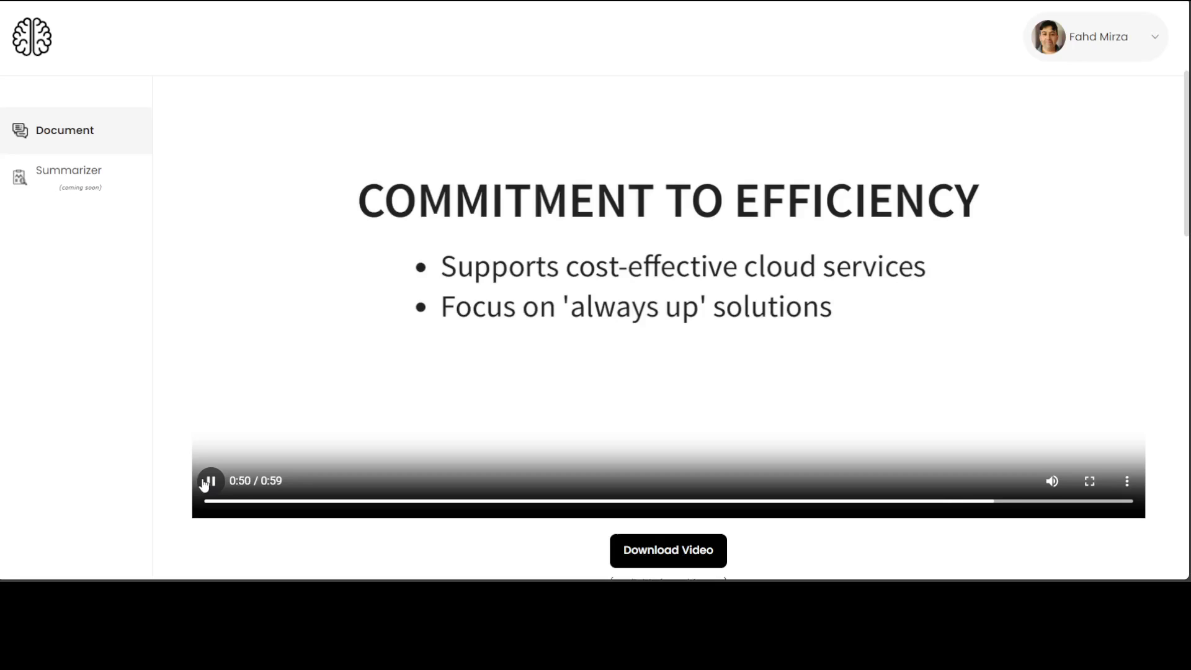
Pause the video at 0:51, then resume it through to 0:59.
left_click(207, 482)
left_click(211, 483)
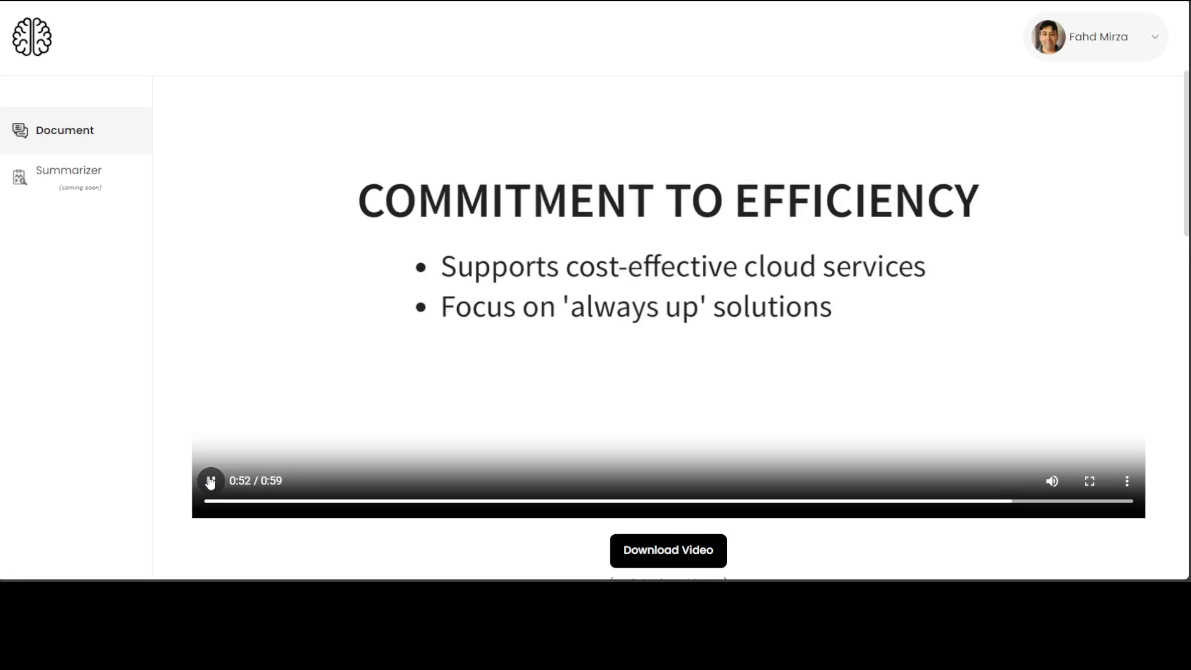